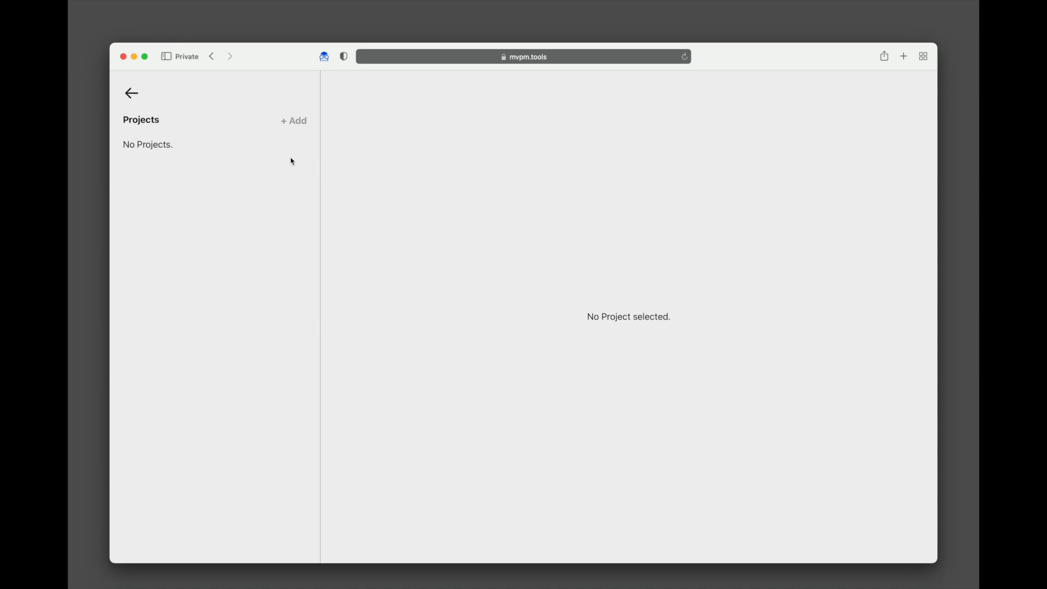
- Create a project named 'MY FIRST PROJECT EVER!!!', then collapse the Projects sidebar
left_click(296, 121)
type("MY FIRST PROJECT EVER!!!")
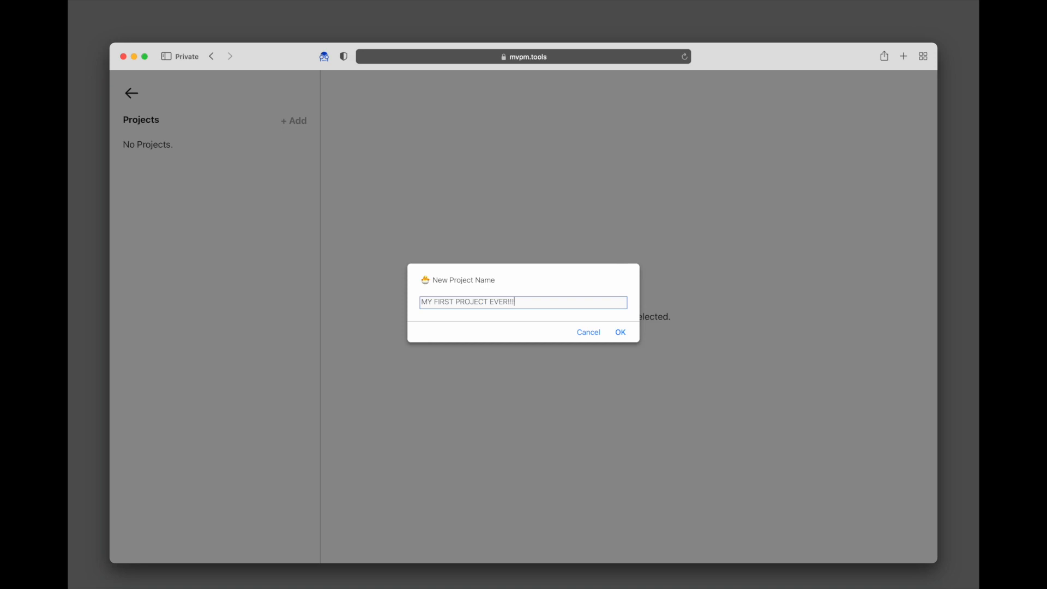
key("Return")
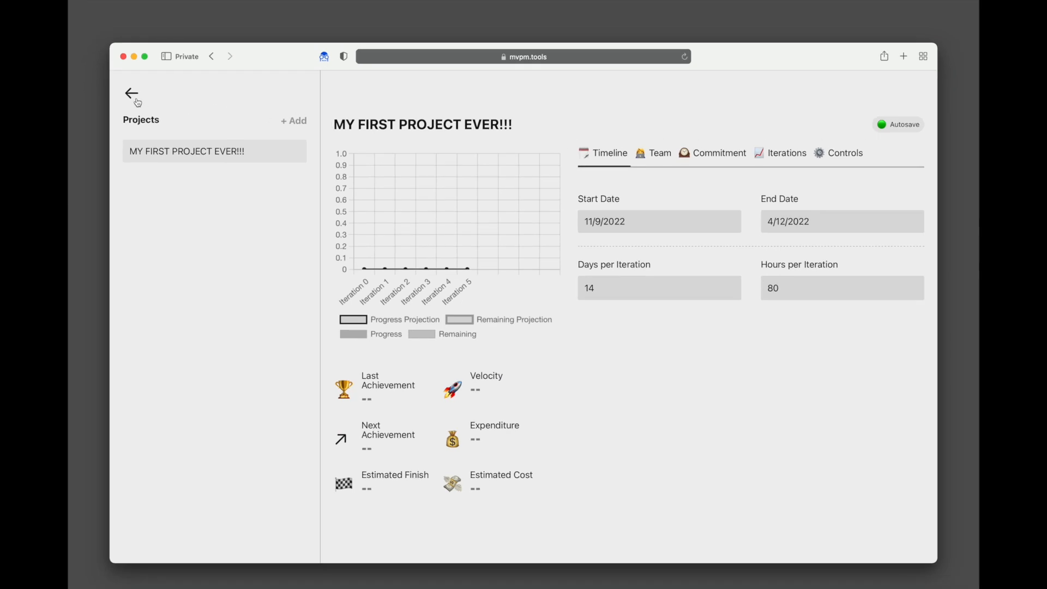
left_click(132, 94)
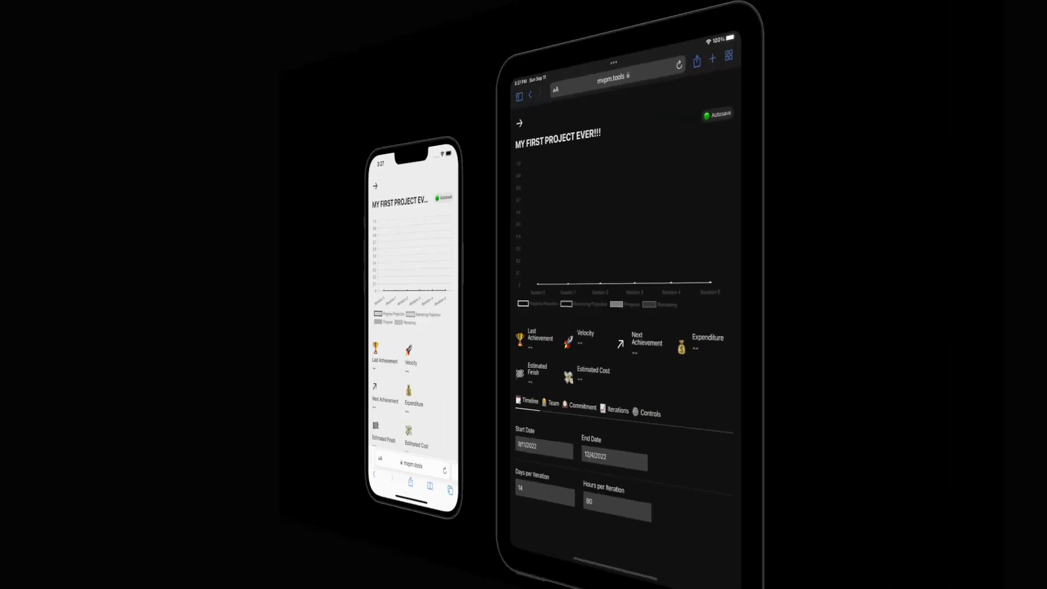
- Switch to the Mid-flight Project, showing velocity 42 and a 4/7/2022 estimated finish
left_click_drag(390, 453, 386, 424)
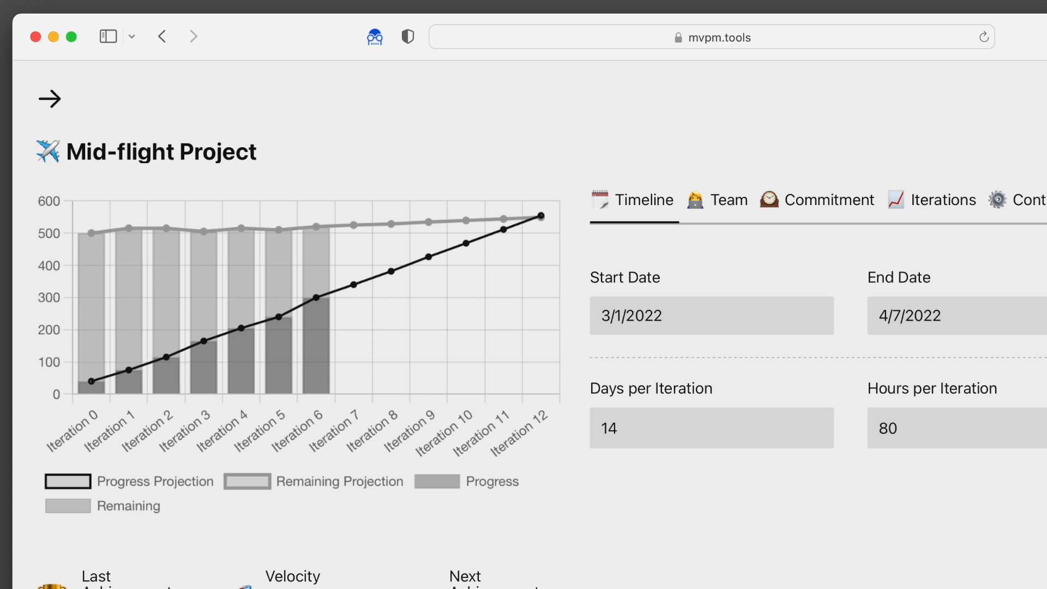
mouse_move(99, 391)
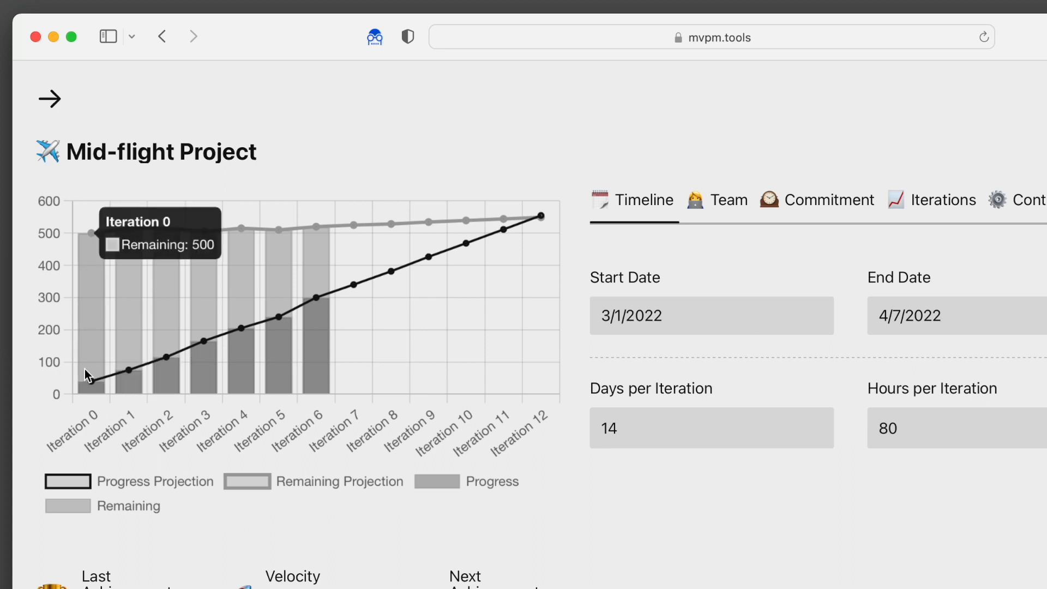
mouse_move(128, 384)
mouse_move(126, 350)
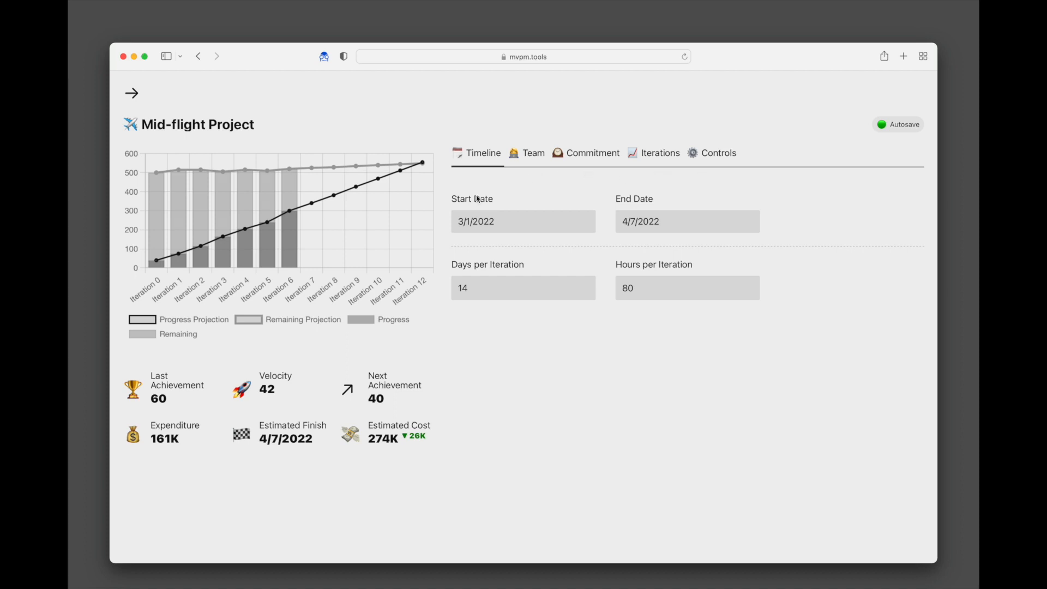
left_click(482, 225)
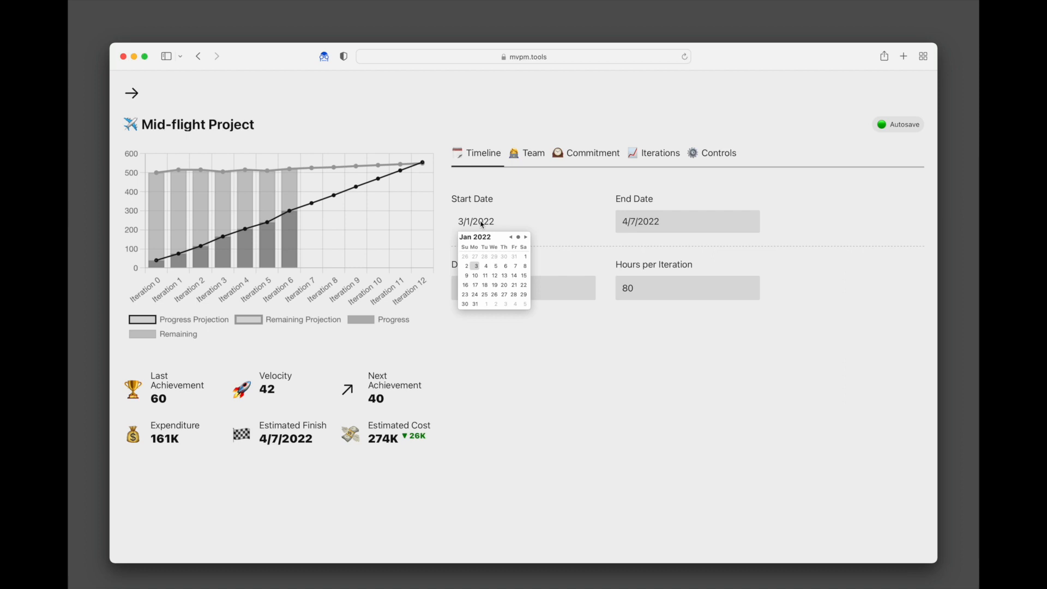
left_click(646, 225)
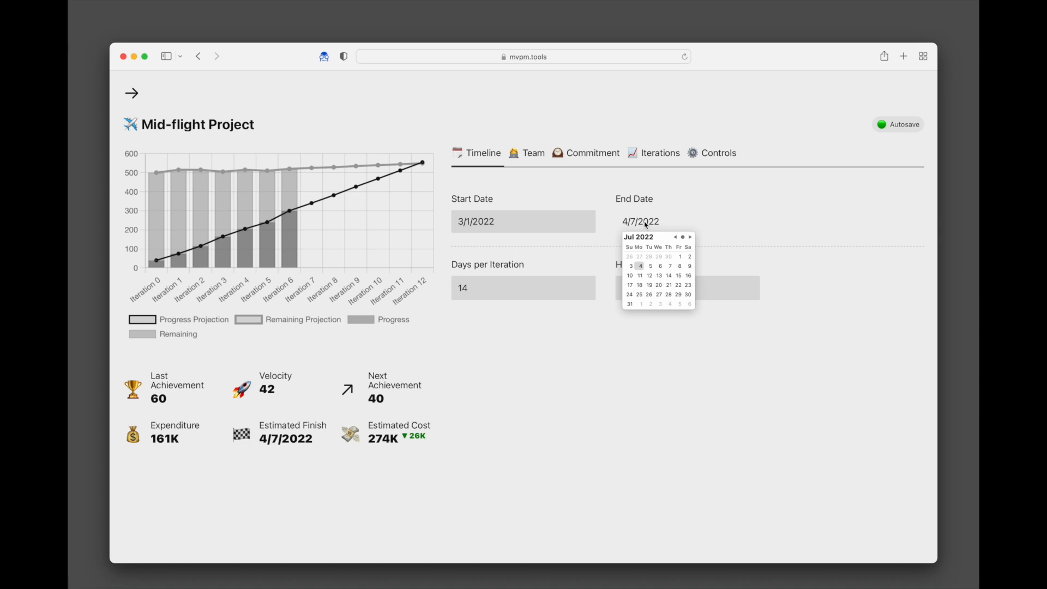
left_click(495, 355)
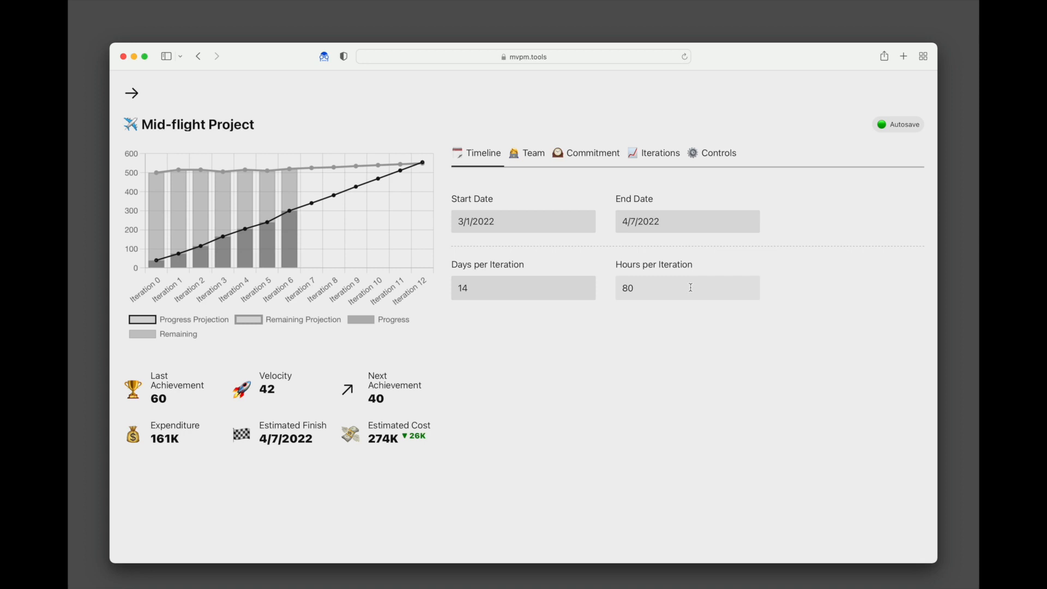
- Show the Team settings with Developer rate 200, Designer rate 220 and one member per role
left_click(536, 159)
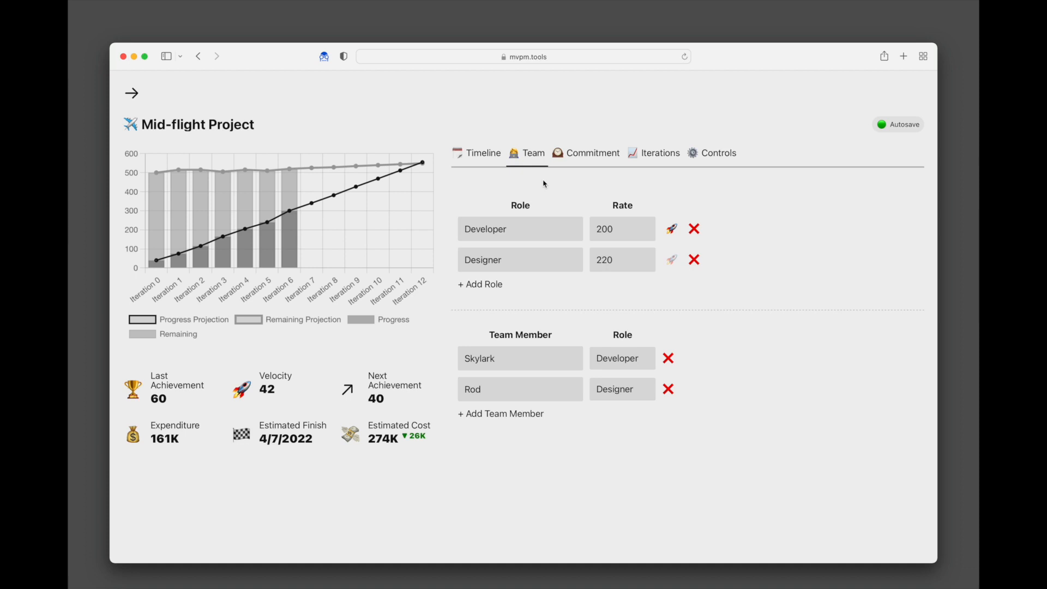
left_click(620, 391)
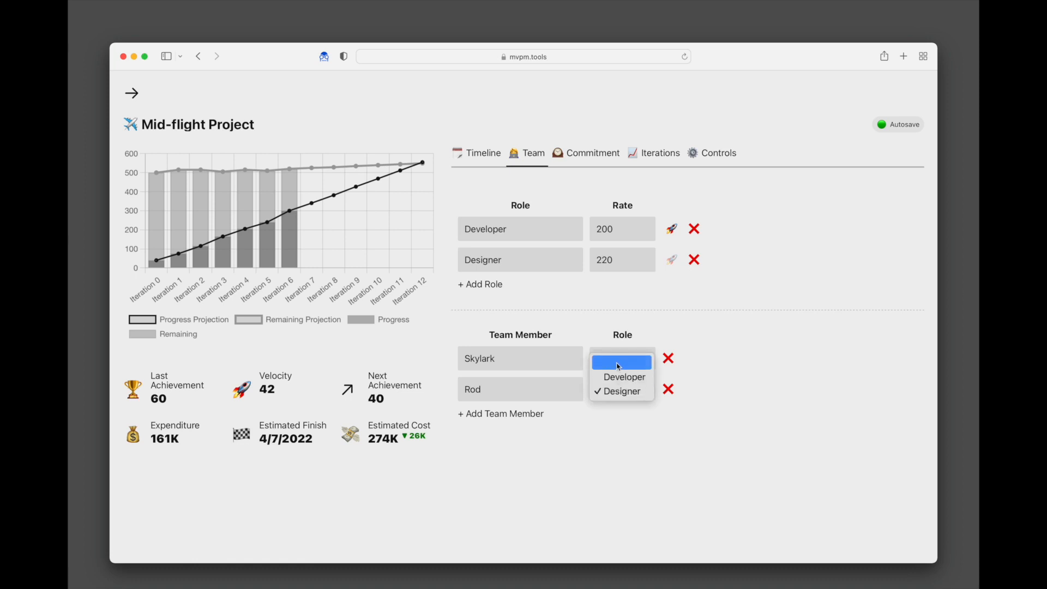
left_click(758, 433)
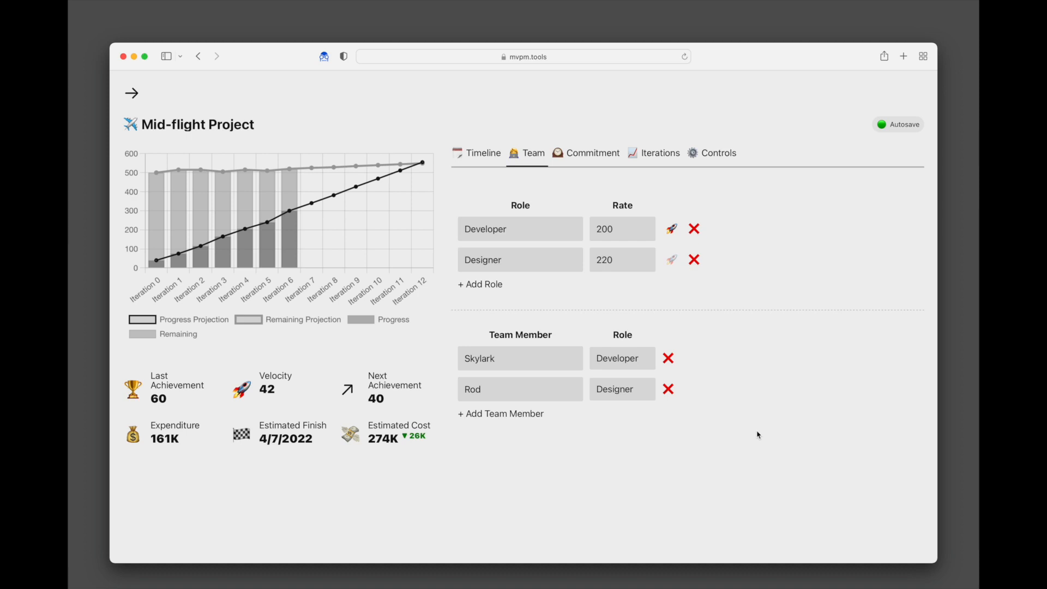
- Show the Commitment view with the 300000 budget and per-iteration billable and non-billable hours
left_click(598, 158)
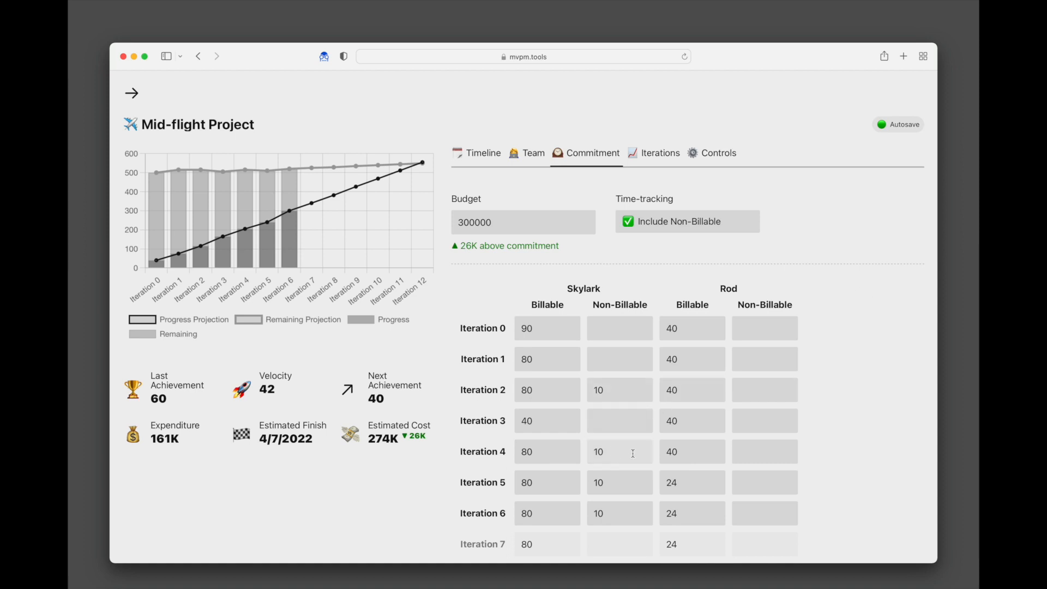
left_click(619, 515)
key("BackSpace")
key("shift+Tab")
key("BackSpace")
key("shift+Tab")
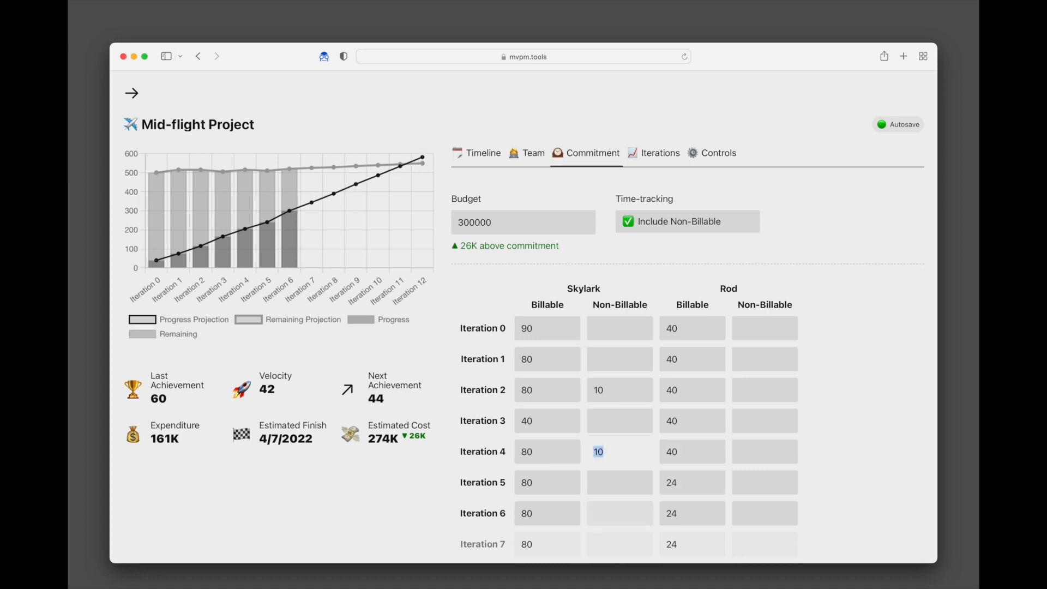
key("BackSpace")
key("shift+Tab")
key("shift+Tab")
key("BackSpace")
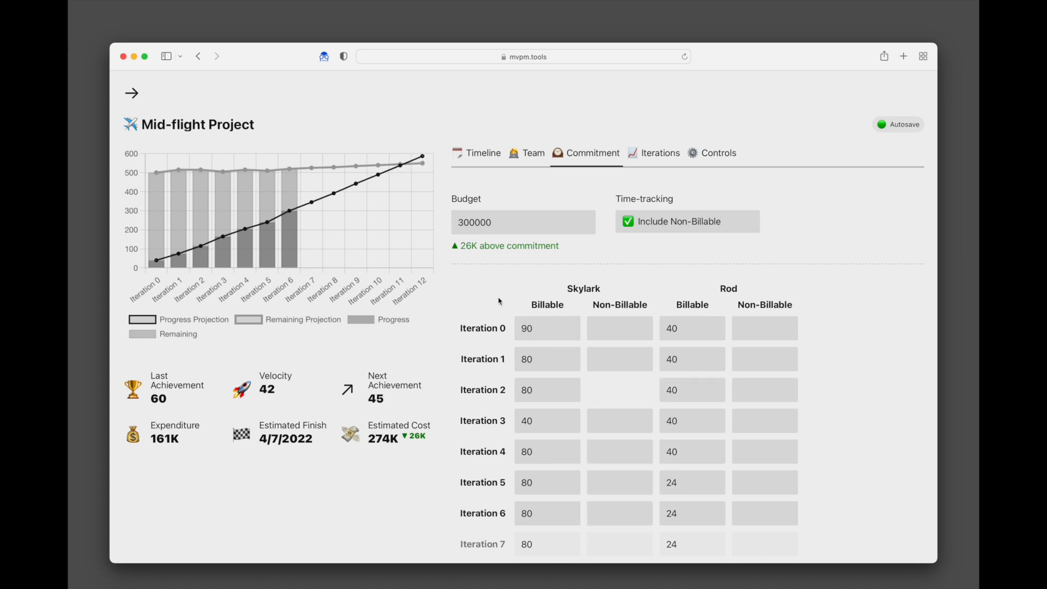
left_click(483, 287)
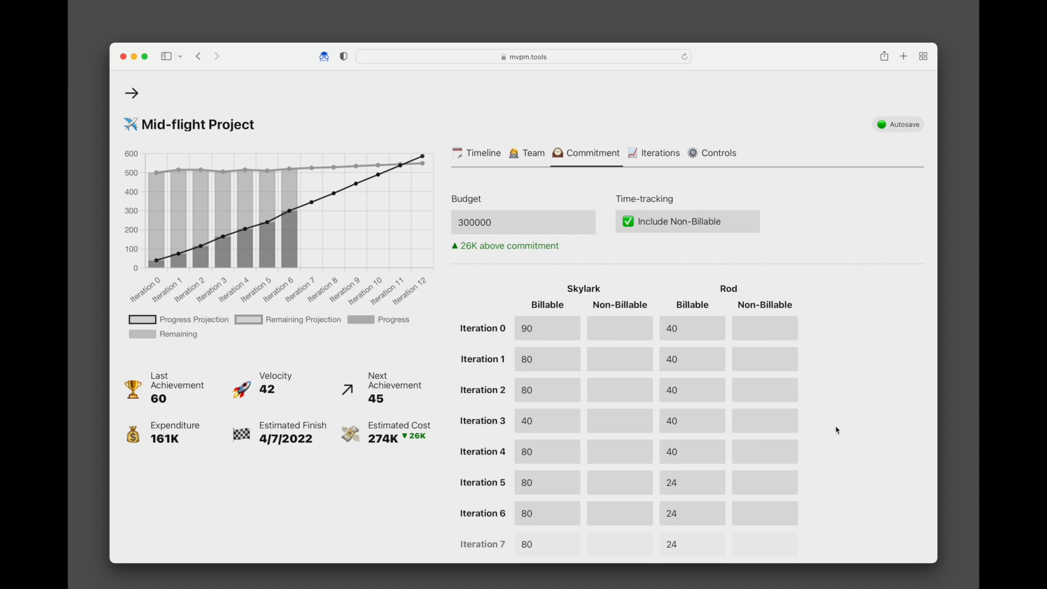
- Set Skylark's Iteration 7 and Iteration 8 billable hours to 0
scroll(838, 430, "down", 3)
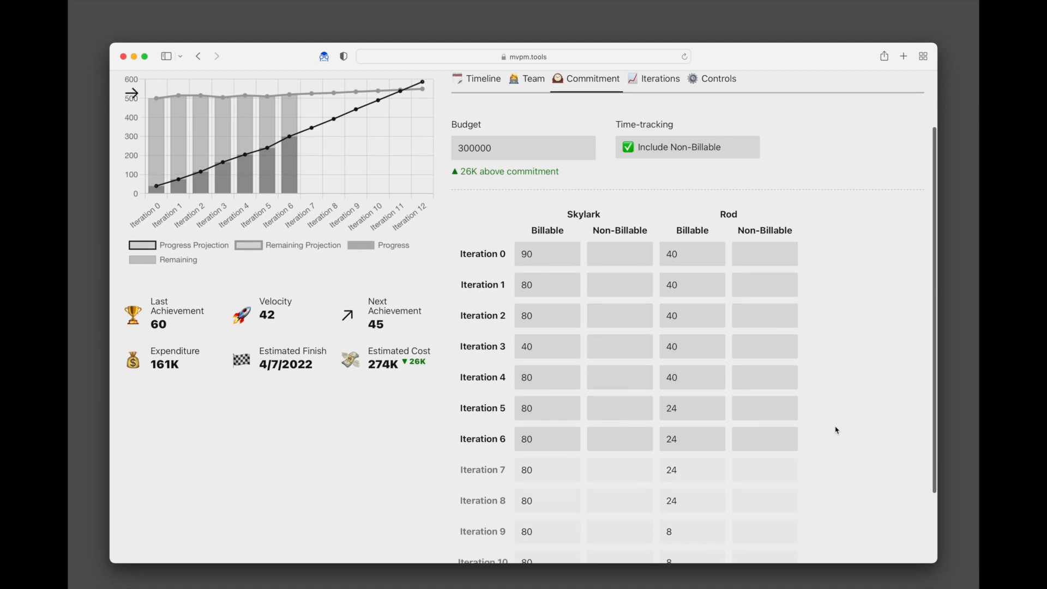
left_click(552, 473)
double_click(552, 473)
type("0")
key("Tab")
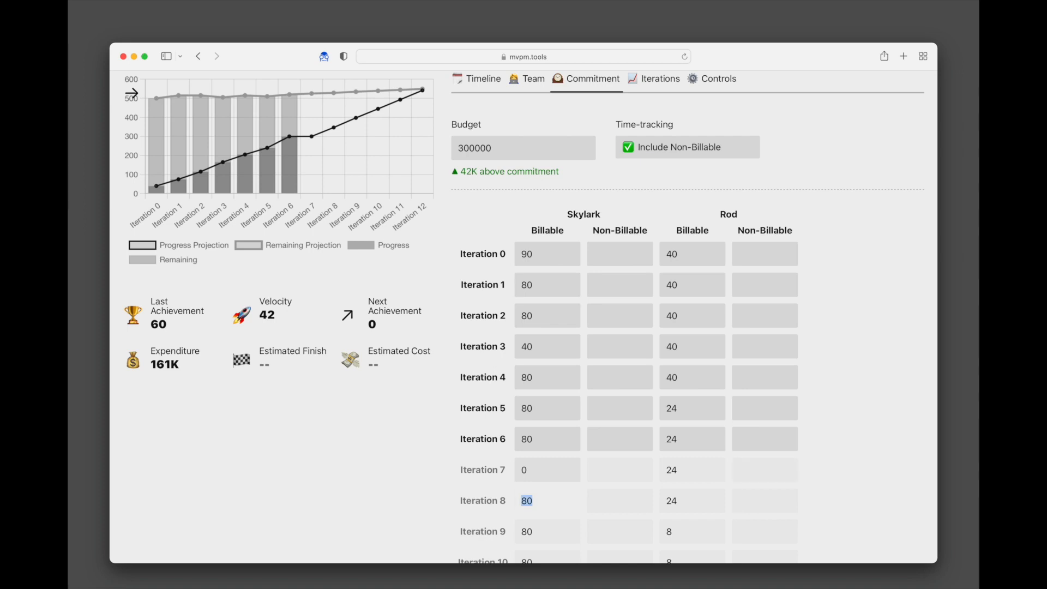
type("0")
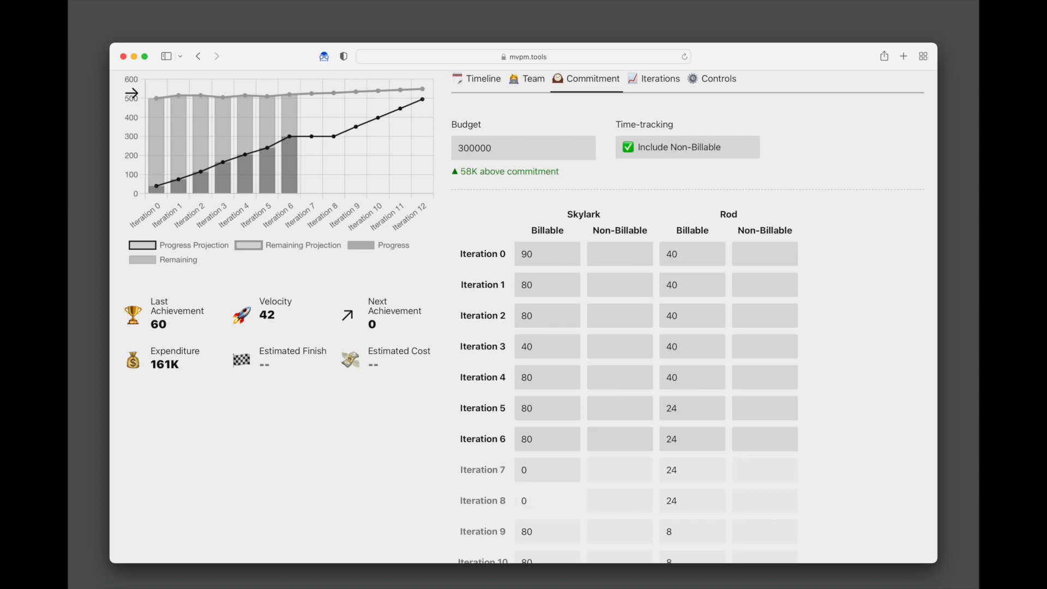
- Restore Skylark's Iteration 7 and 8 billable hours to 80 and return to Timeline settings
scroll(466, 275, "up", 3)
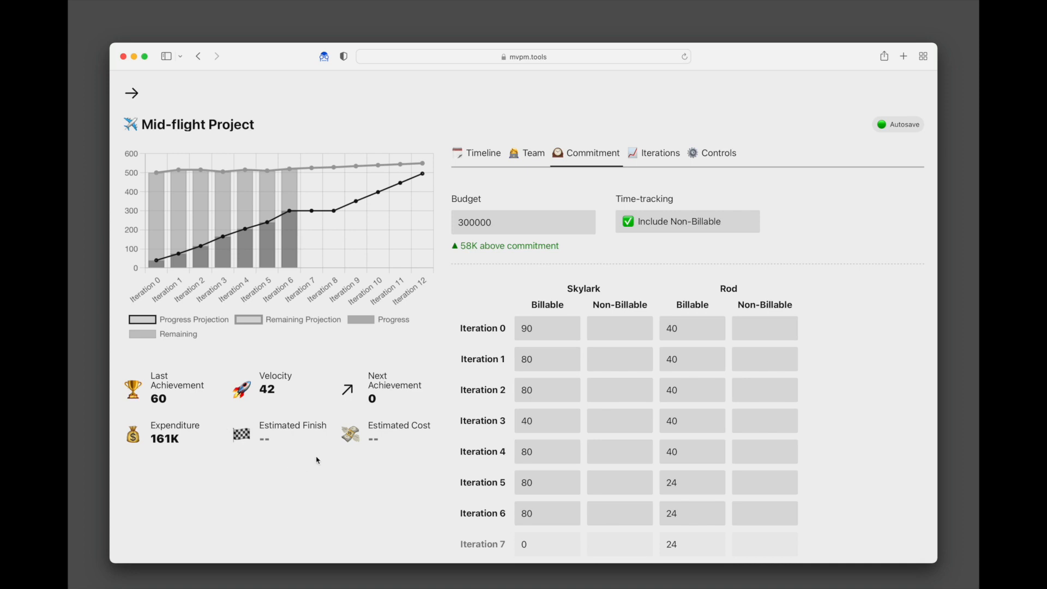
scroll(401, 449, "down", 3)
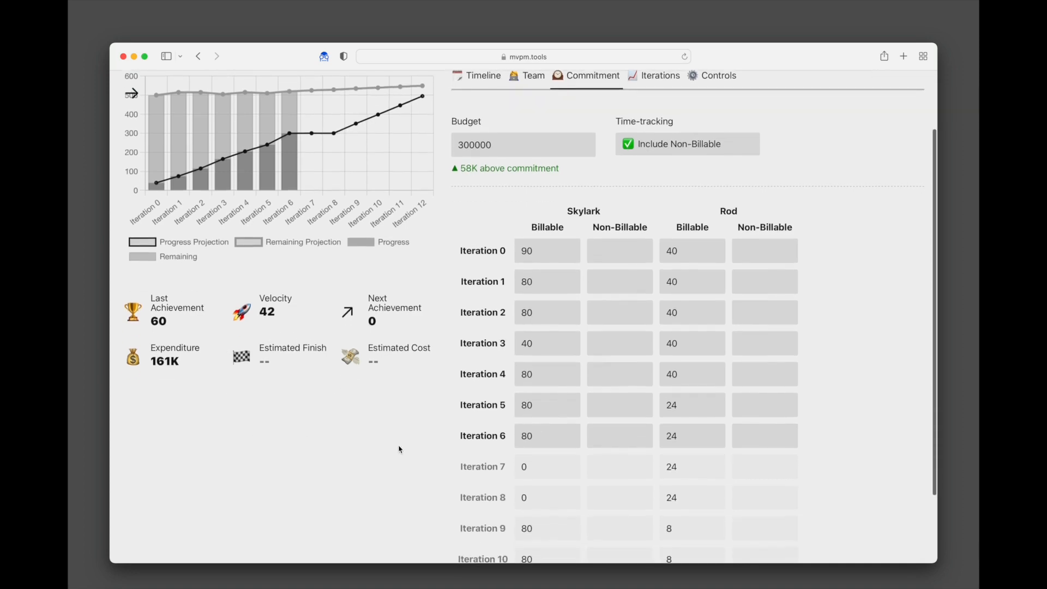
double_click(524, 497)
type("80")
key("shift+Tab")
type("80")
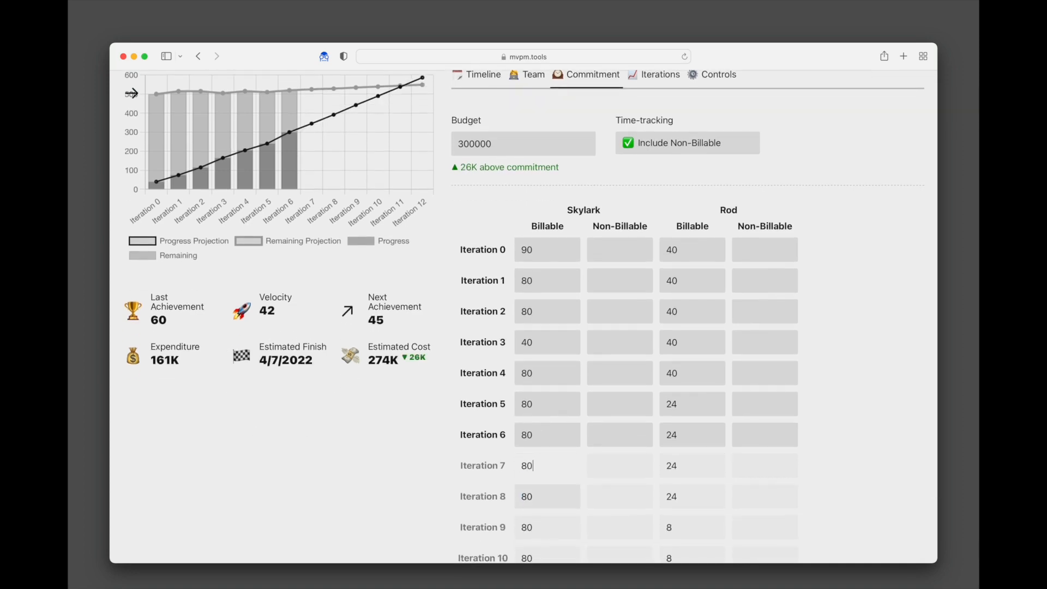
scroll(489, 509, "up", 3)
left_click(484, 154)
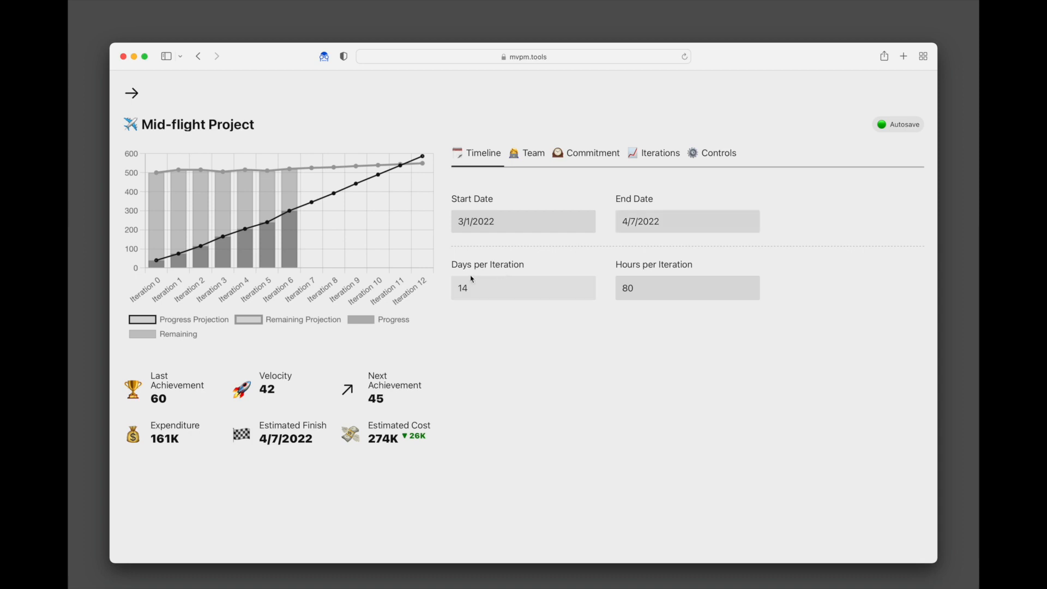
- Scroll the Commitment hours table through Iteration 12, then show the Iterations achievement table
left_click(583, 154)
scroll(485, 306, "down", 5)
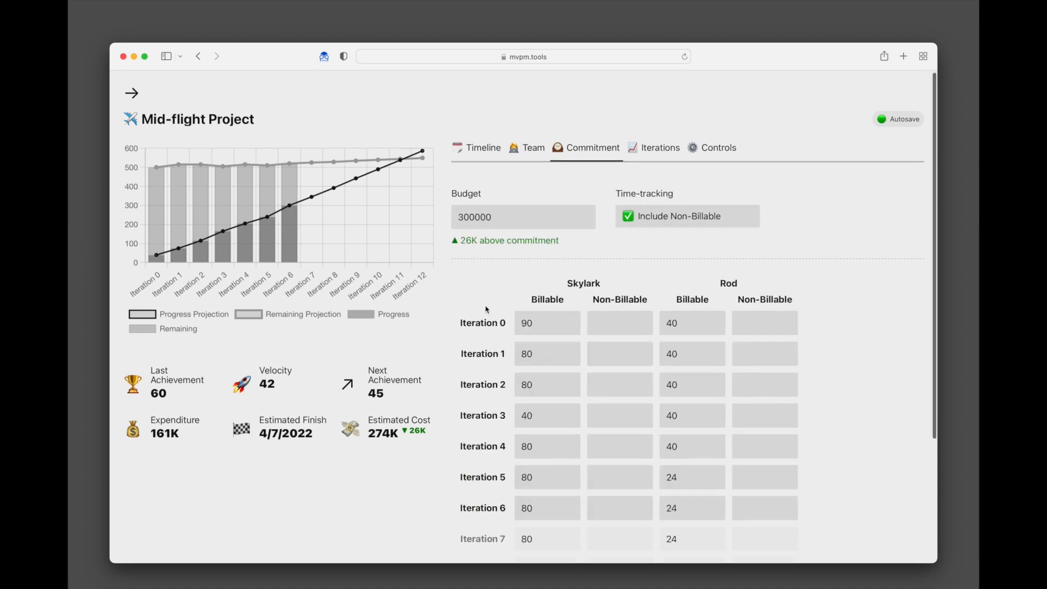
scroll(485, 306, "down", 1)
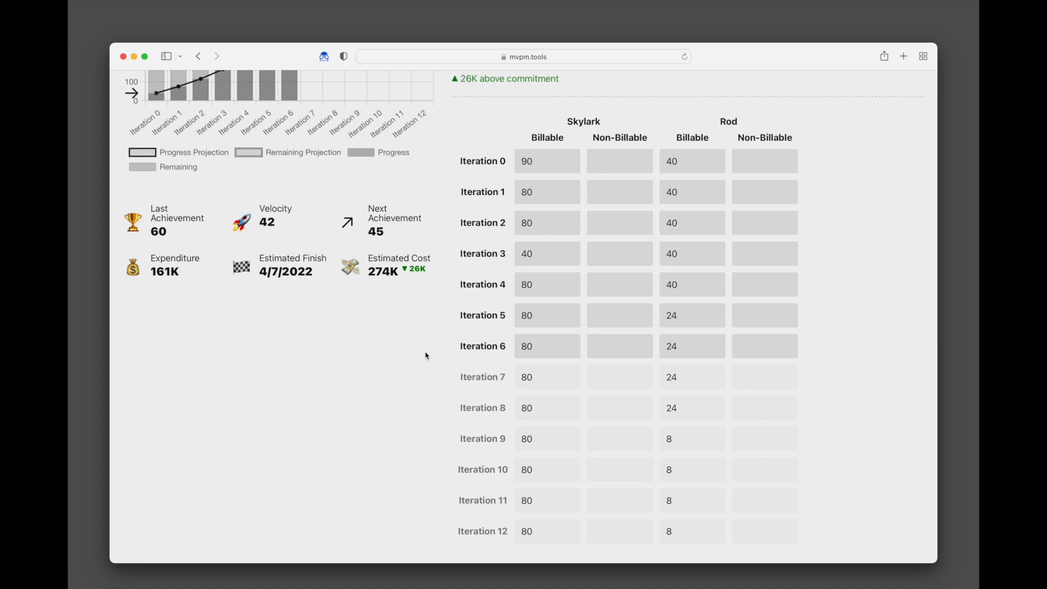
double_click(504, 161)
left_click(496, 181)
scroll(852, 212, "up", 3)
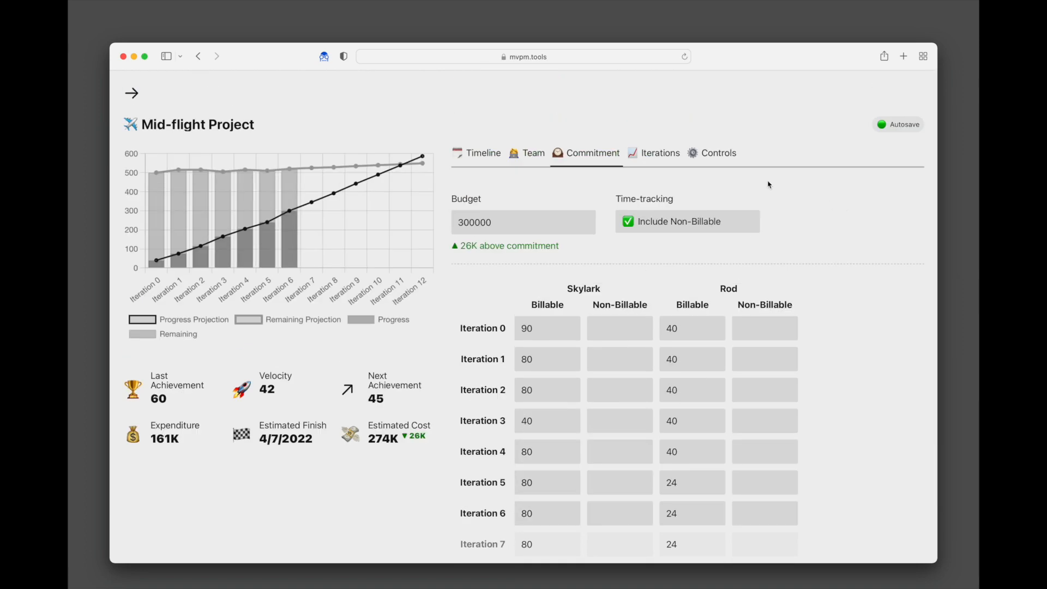
left_click(662, 157)
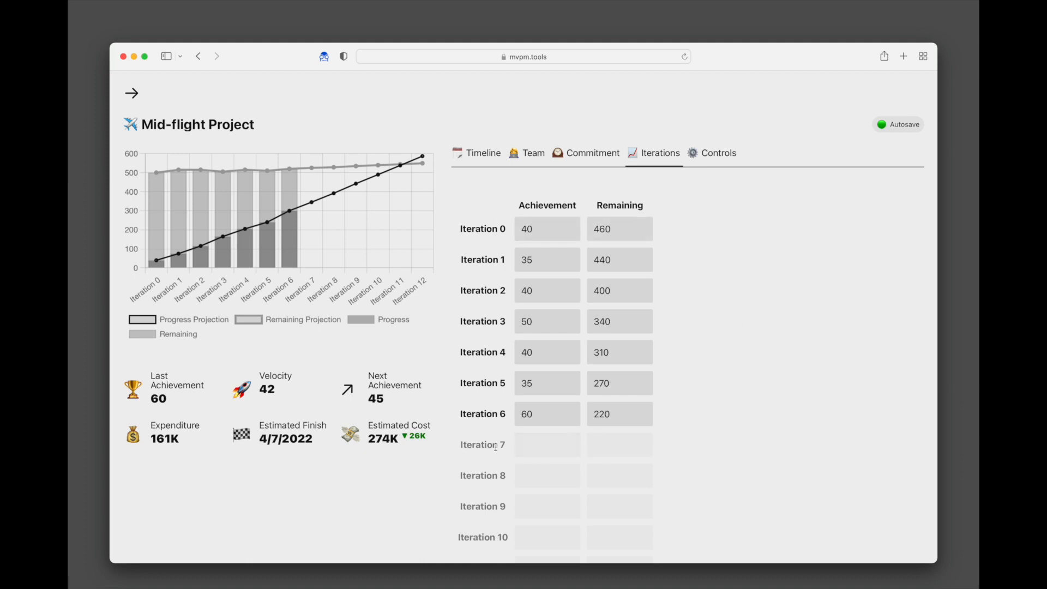
left_click(598, 155)
scroll(846, 347, "down", 3)
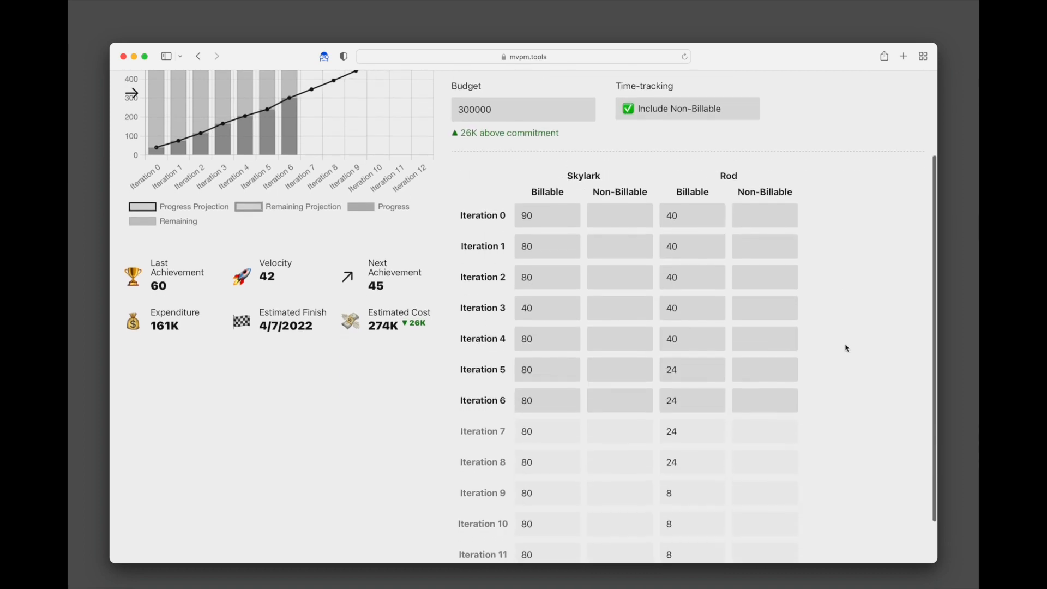
scroll(846, 347, "up", 3)
left_click(656, 157)
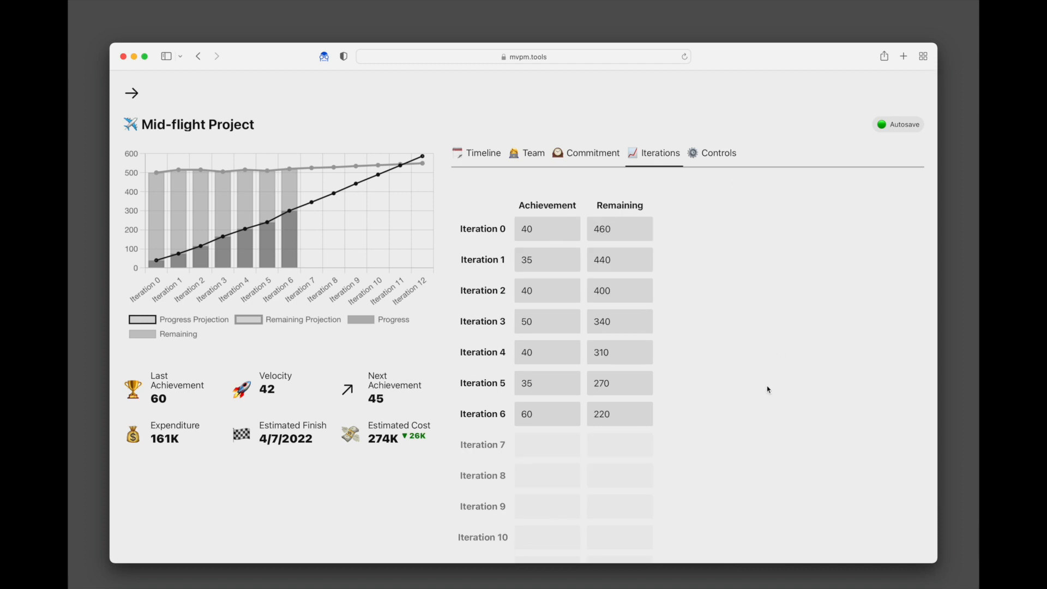
- Enter Iteration 7's achievement as 50 and remaining as 180
left_click(543, 442)
type("50")
key("Tab")
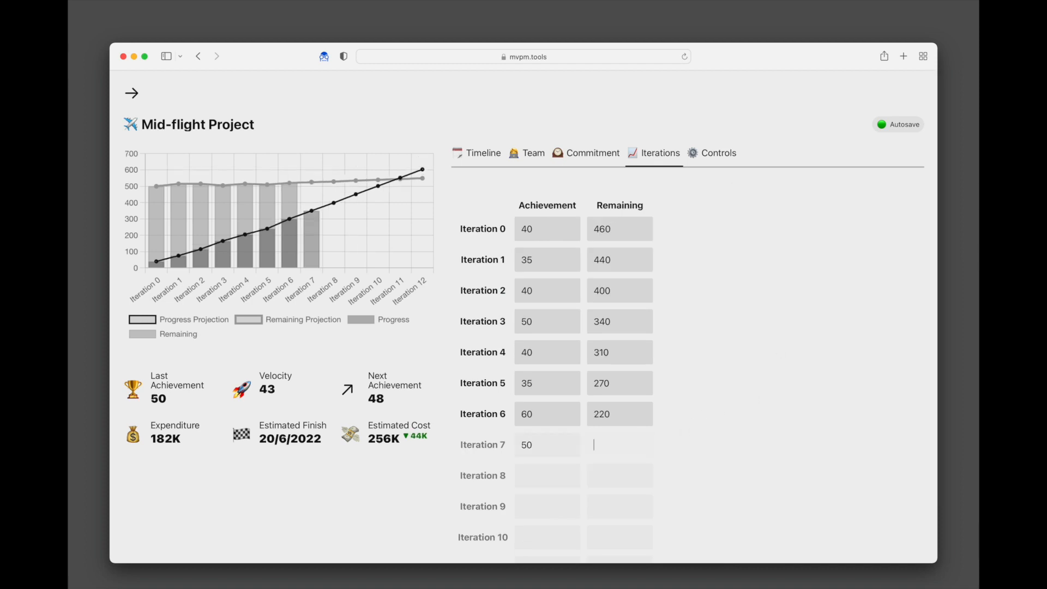
type("180")
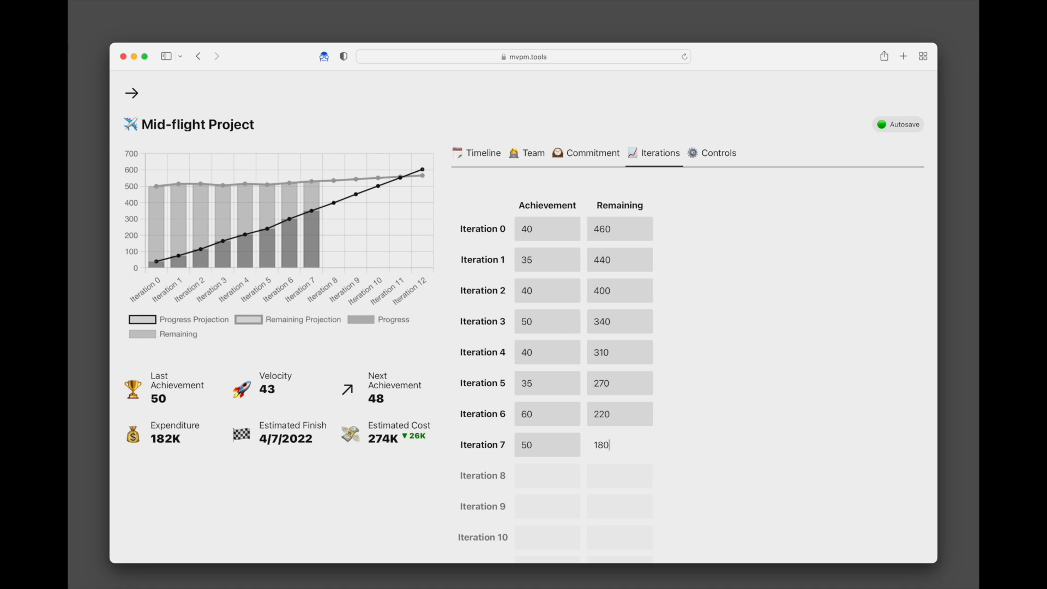
left_click(796, 429)
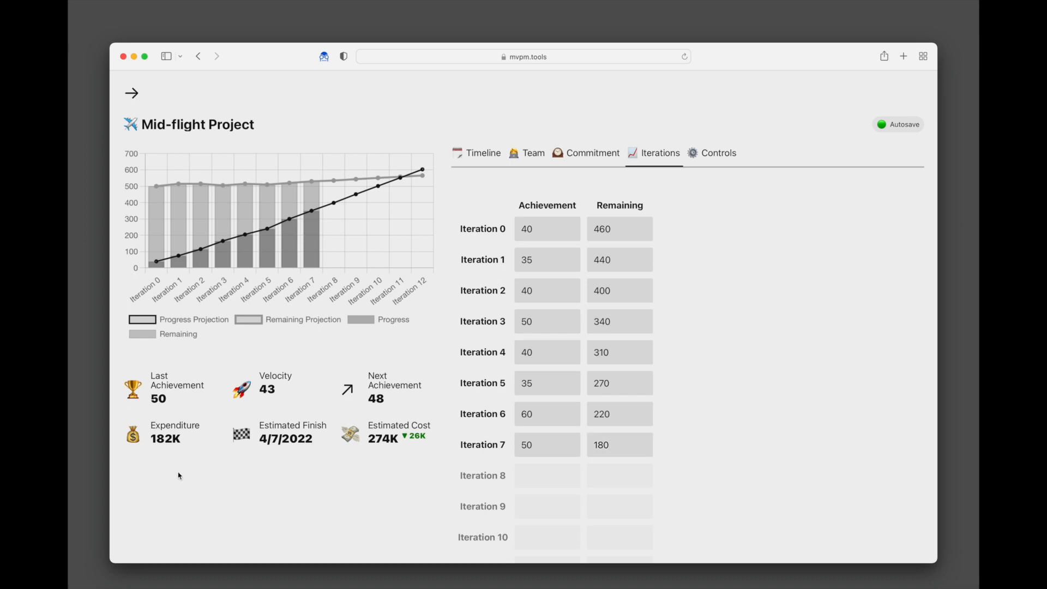
- Delete Iteration 7's achievement and remaining values so data ends at Iteration 6
double_click(558, 443)
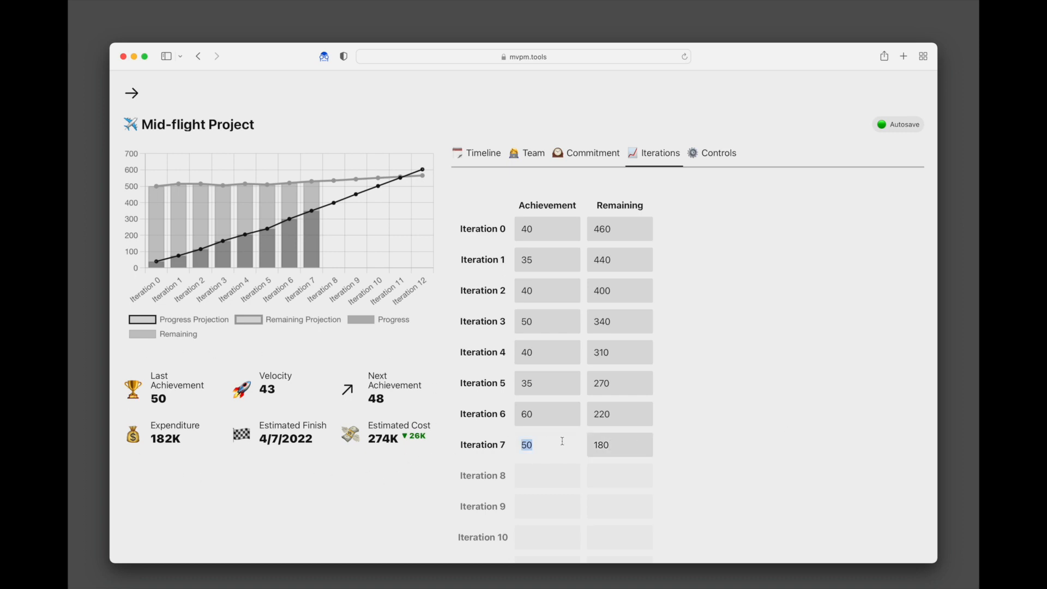
key("BackSpace")
key("Tab")
key("BackSpace")
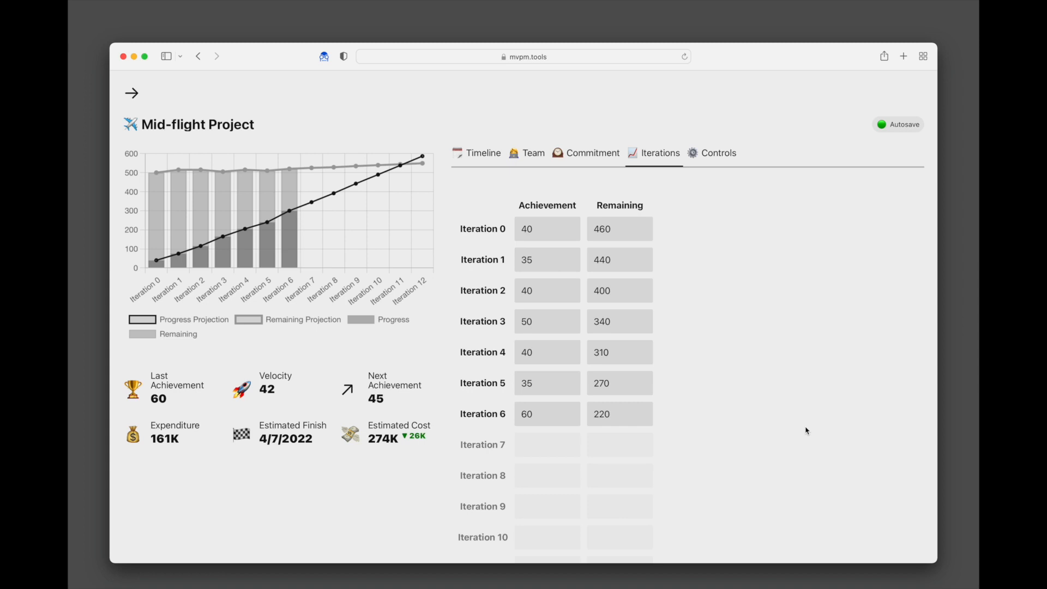
- Show the Controls view with velocity and remaining average periods both at 3
left_click(707, 155)
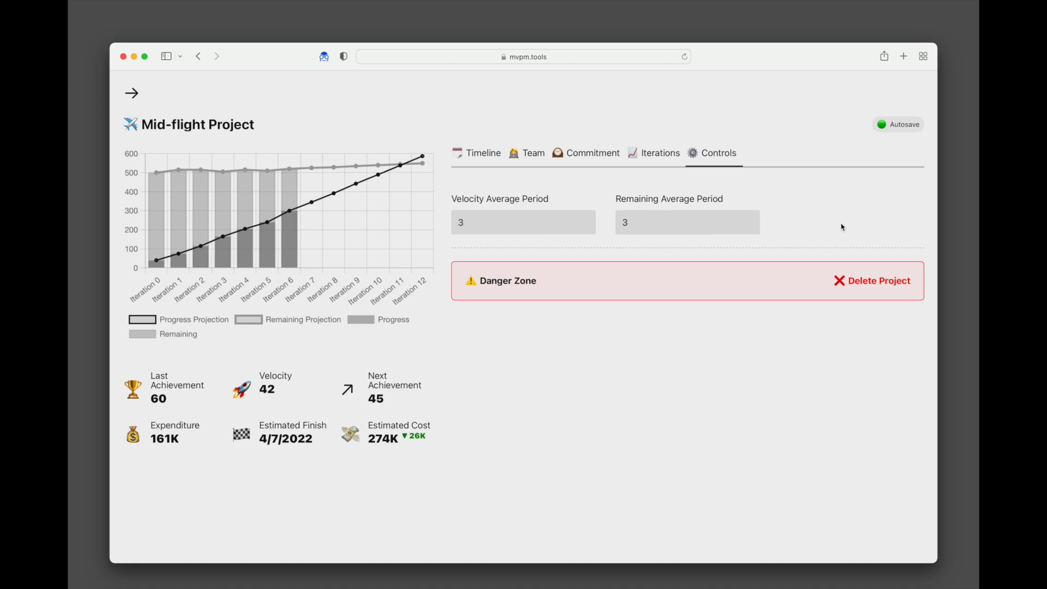
- Clear both the velocity and remaining average period values
left_click(510, 222)
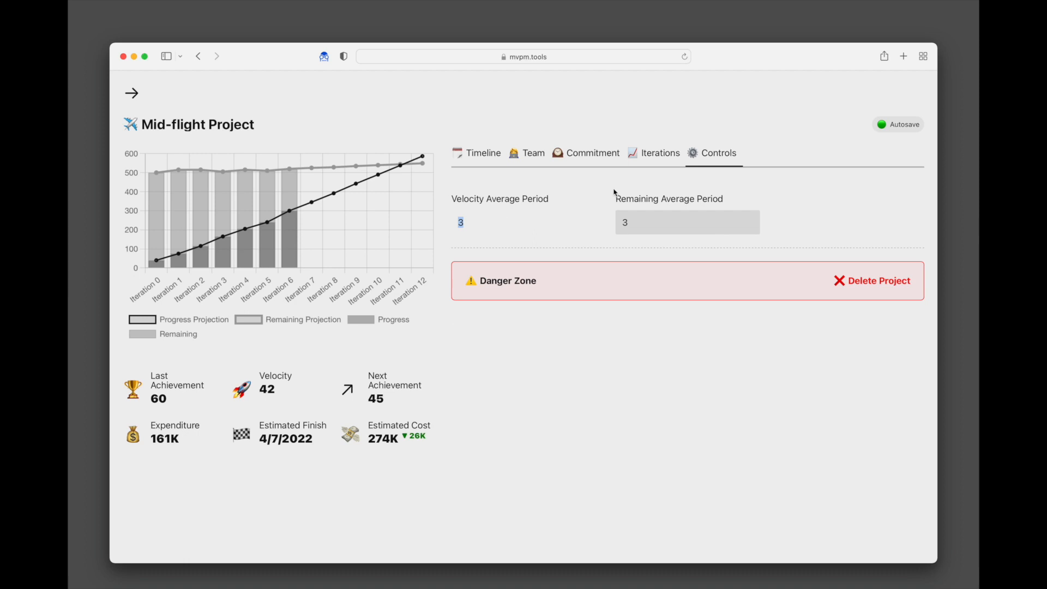
key("BackSpace")
key("Tab")
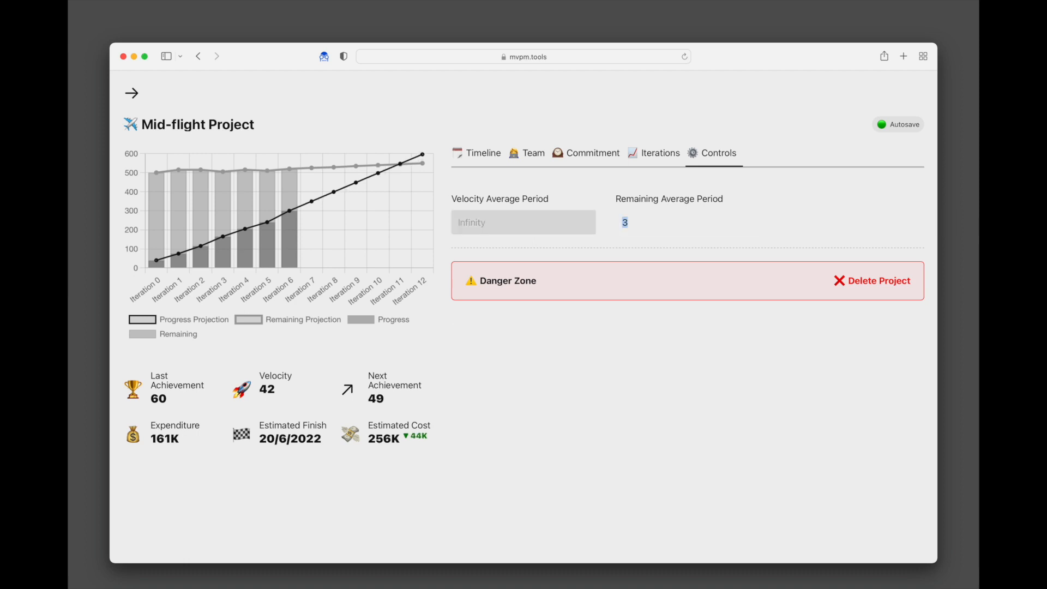
key("BackSpace")
left_click(827, 214)
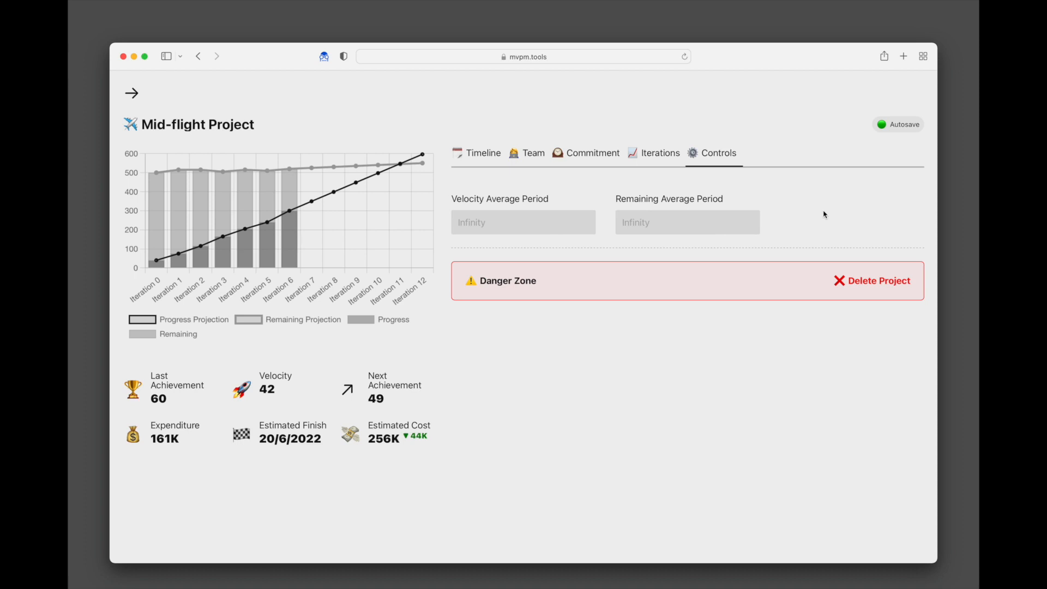
- Set both the velocity and remaining average periods to 1
left_click(535, 223)
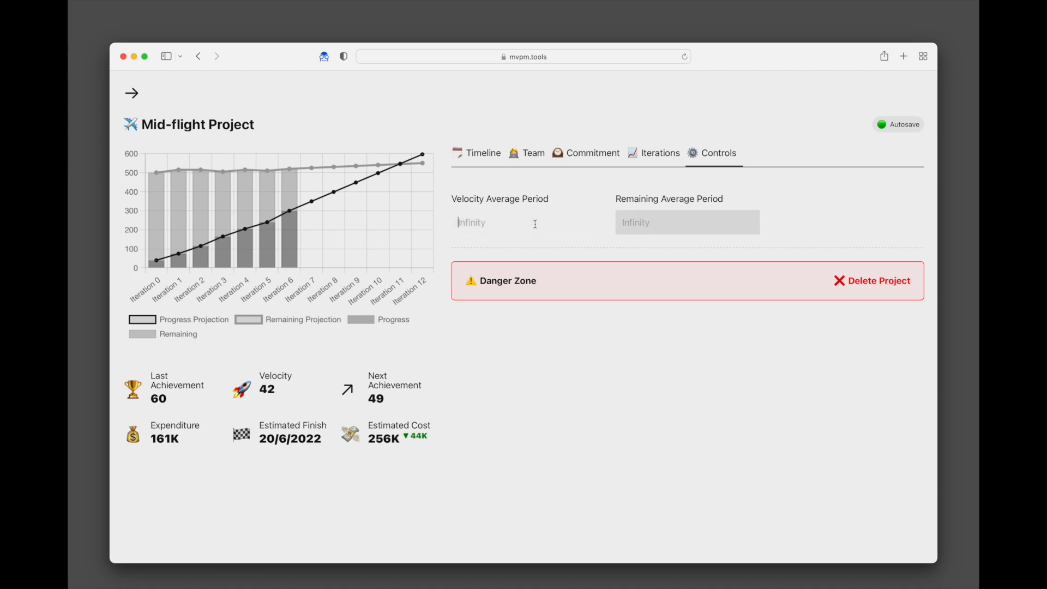
type("1")
left_click(691, 222)
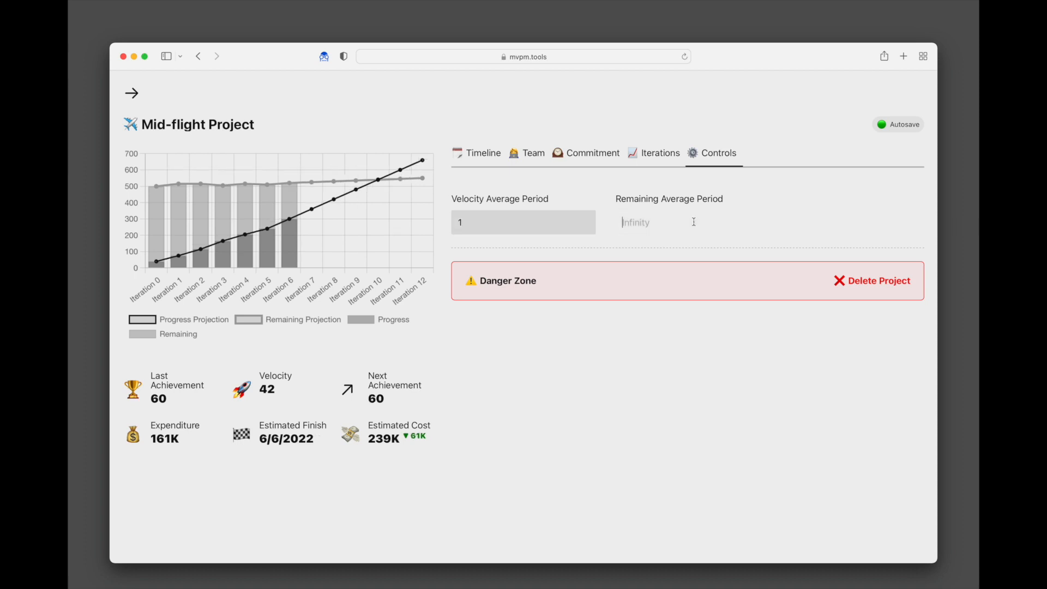
type("1")
left_click(807, 222)
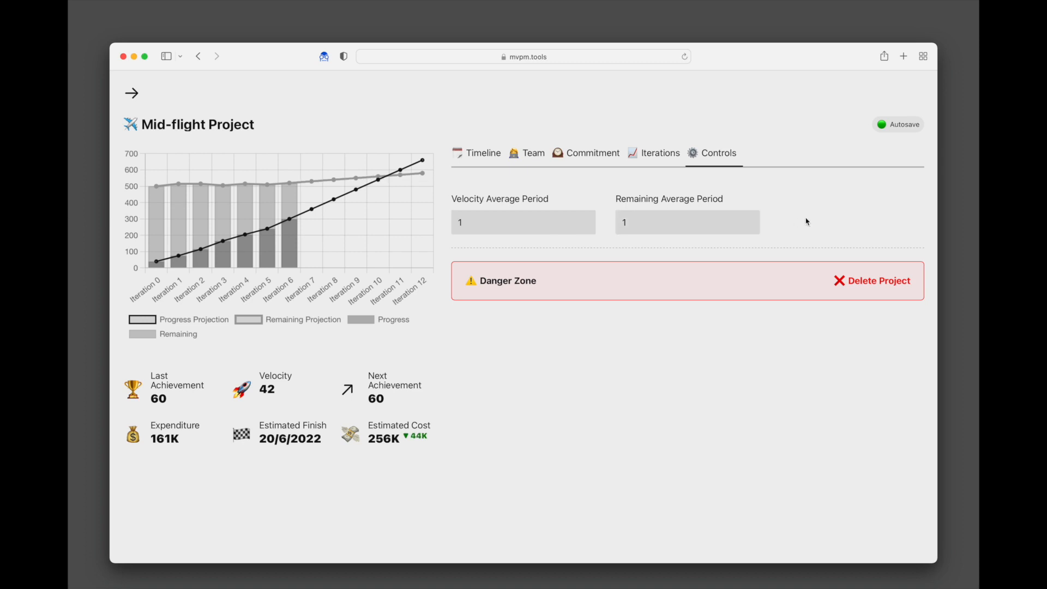
- Set both periods to 0, then empty the velocity average period, leaving remaining at 0
left_click_drag(492, 217, 459, 221)
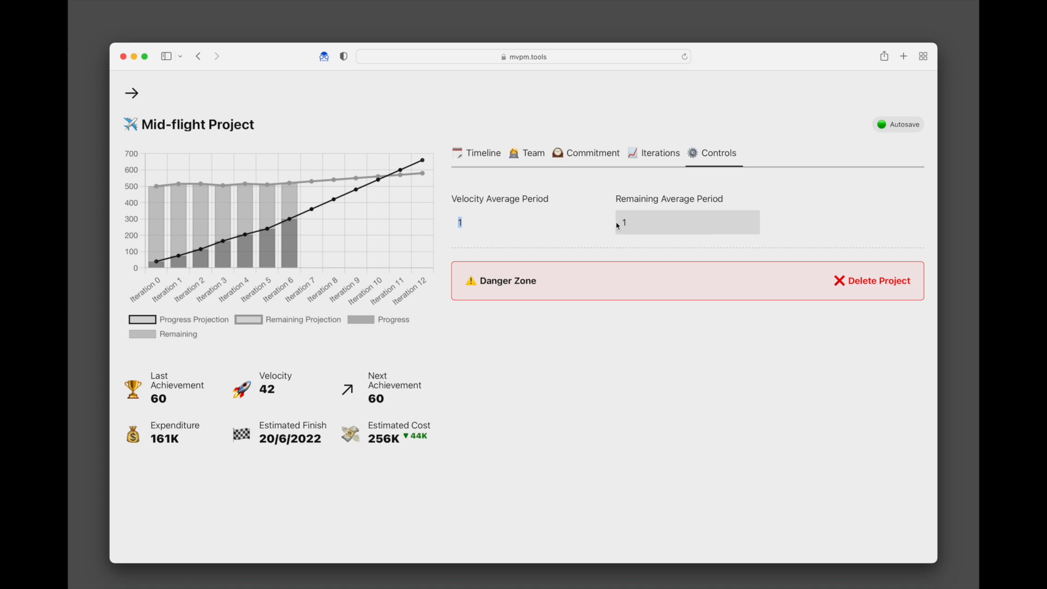
type("0")
key("Tab")
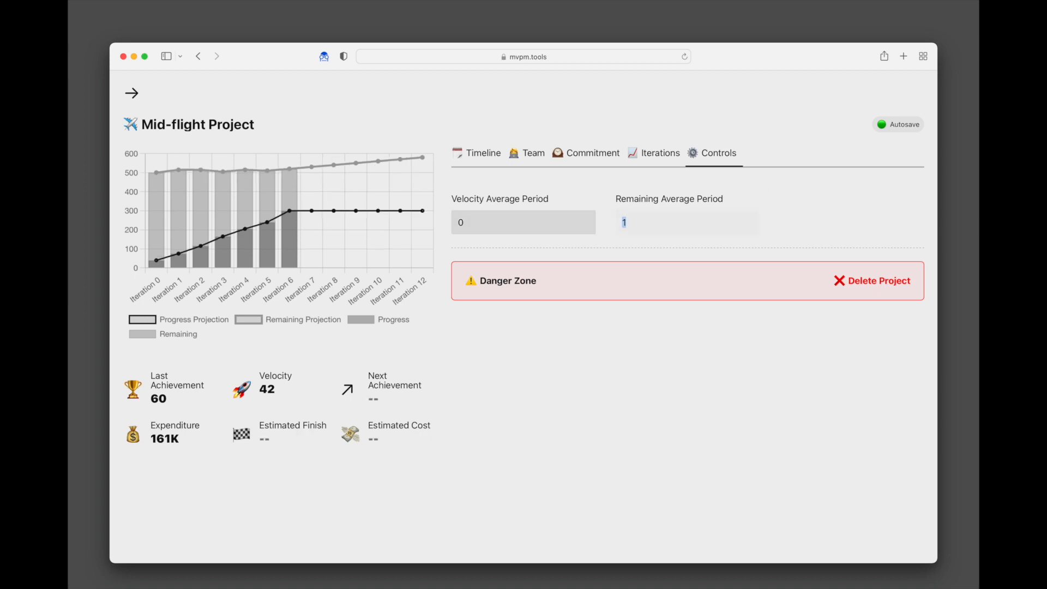
type("0")
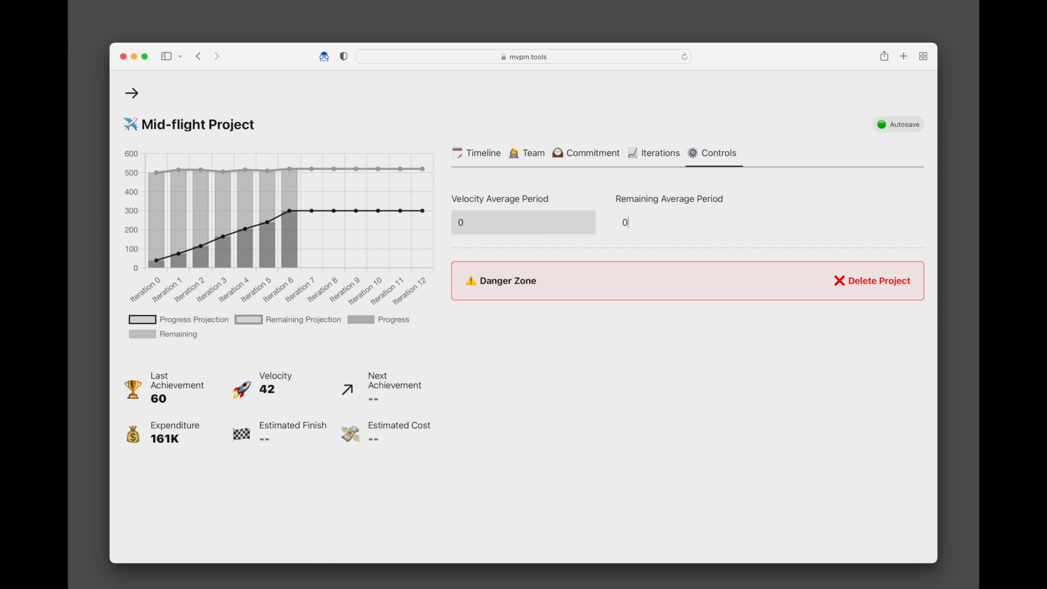
key("shift+Tab")
key("BackSpace")
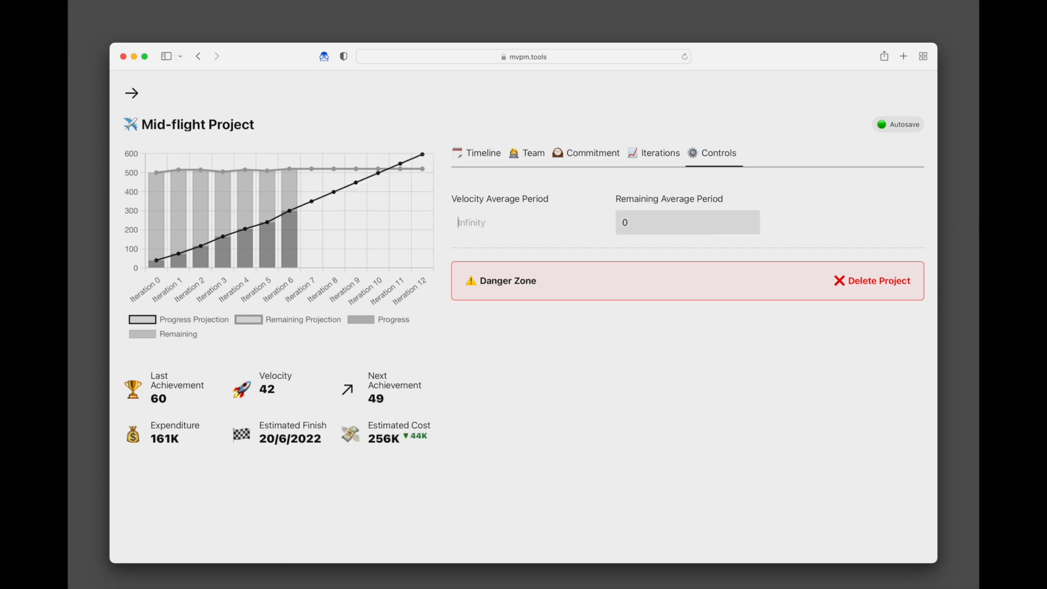
left_click(820, 204)
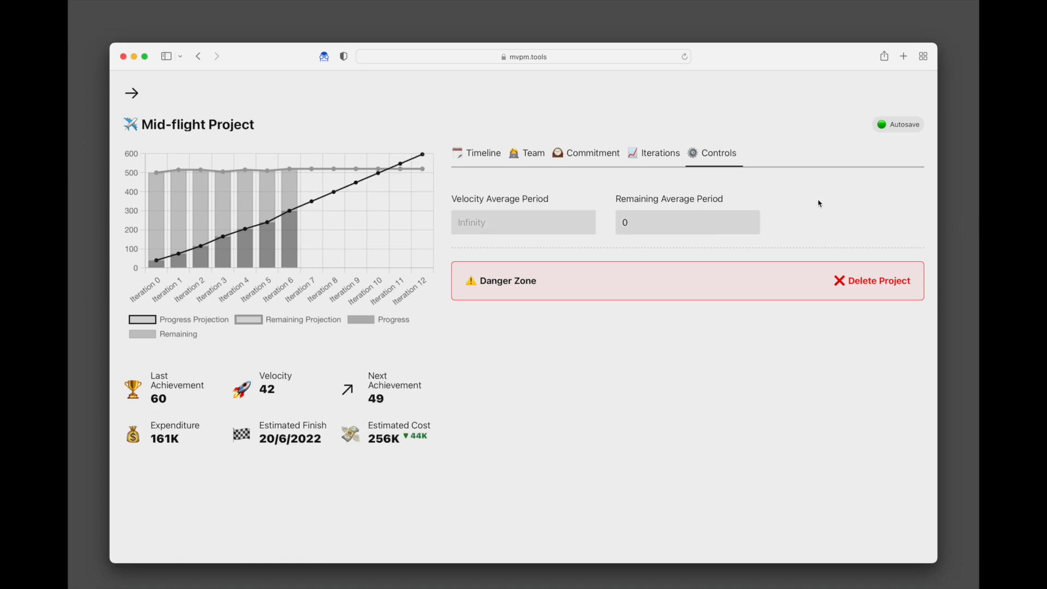